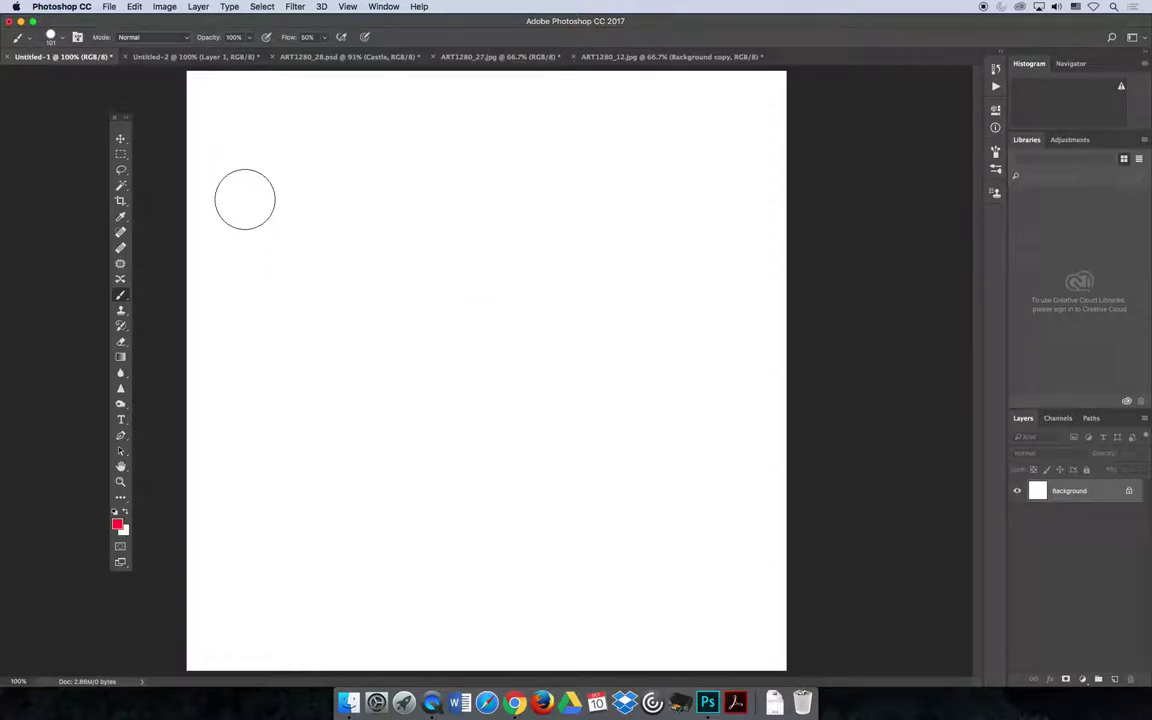
- Paint a thick, hard-edged red squiggle across the white Untitled-1 canvas
mouse_move(242, 200)
left_mouse_down()
mouse_move(456, 222)
mouse_move(526, 180)
mouse_move(577, 259)
mouse_move(669, 177)
mouse_move(669, 325)
mouse_move(749, 387)
mouse_move(459, 408)
mouse_move(434, 527)
mouse_move(307, 431)
mouse_move(315, 331)
mouse_move(291, 372)
mouse_move(242, 268)
left_mouse_up()
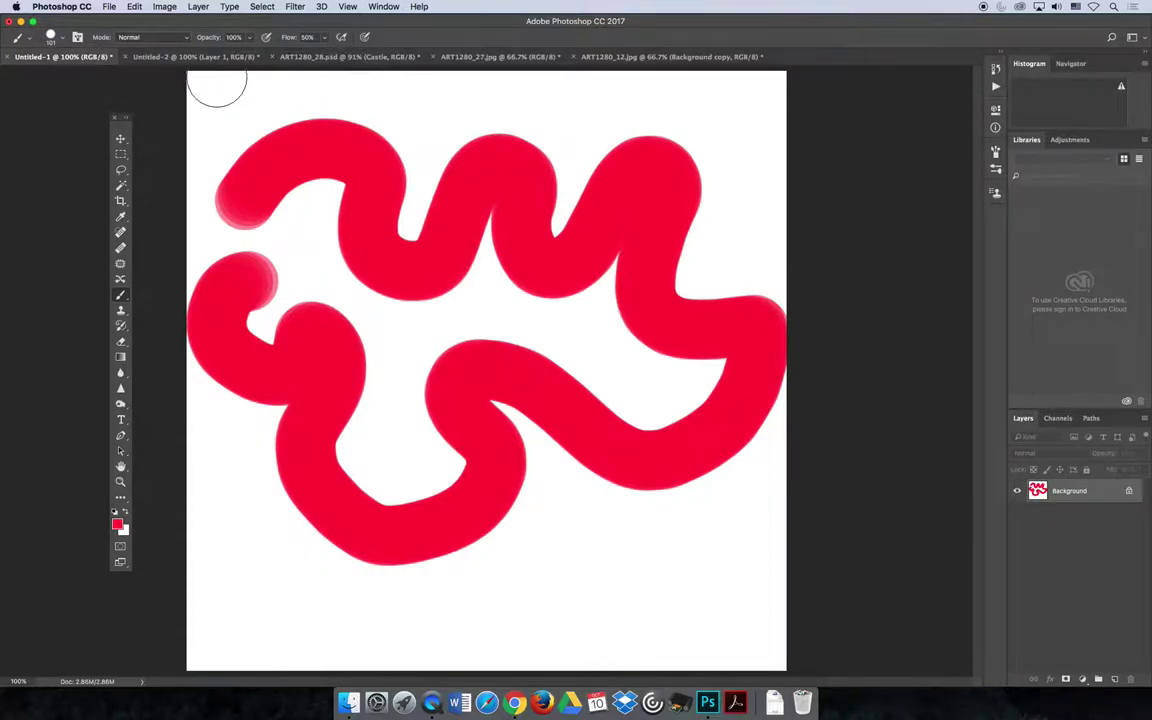
- Drop brush hardness to about 4% and paint a blurry red loop across the upper canvas
left_click(62, 38)
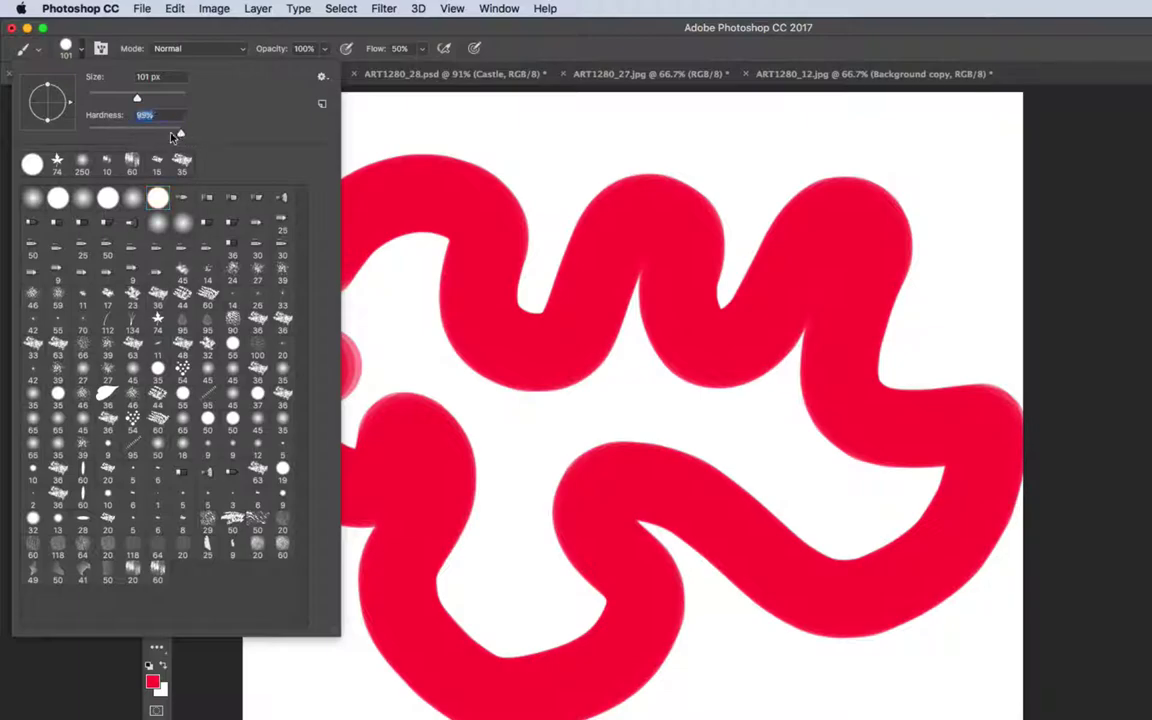
left_click_drag(172, 137, 85, 133)
left_click(550, 154)
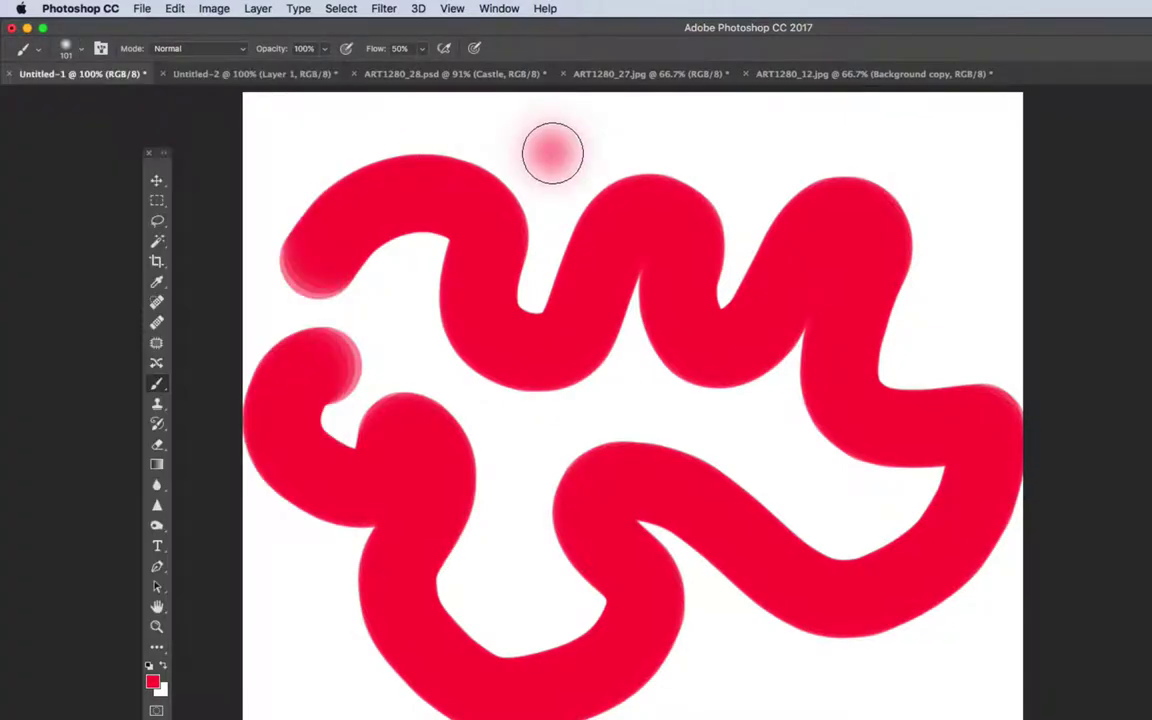
mouse_move(535, 150)
left_mouse_down()
mouse_move(892, 134)
mouse_move(969, 234)
mouse_move(940, 343)
mouse_move(746, 244)
mouse_move(475, 265)
mouse_move(476, 386)
mouse_move(805, 481)
left_mouse_up()
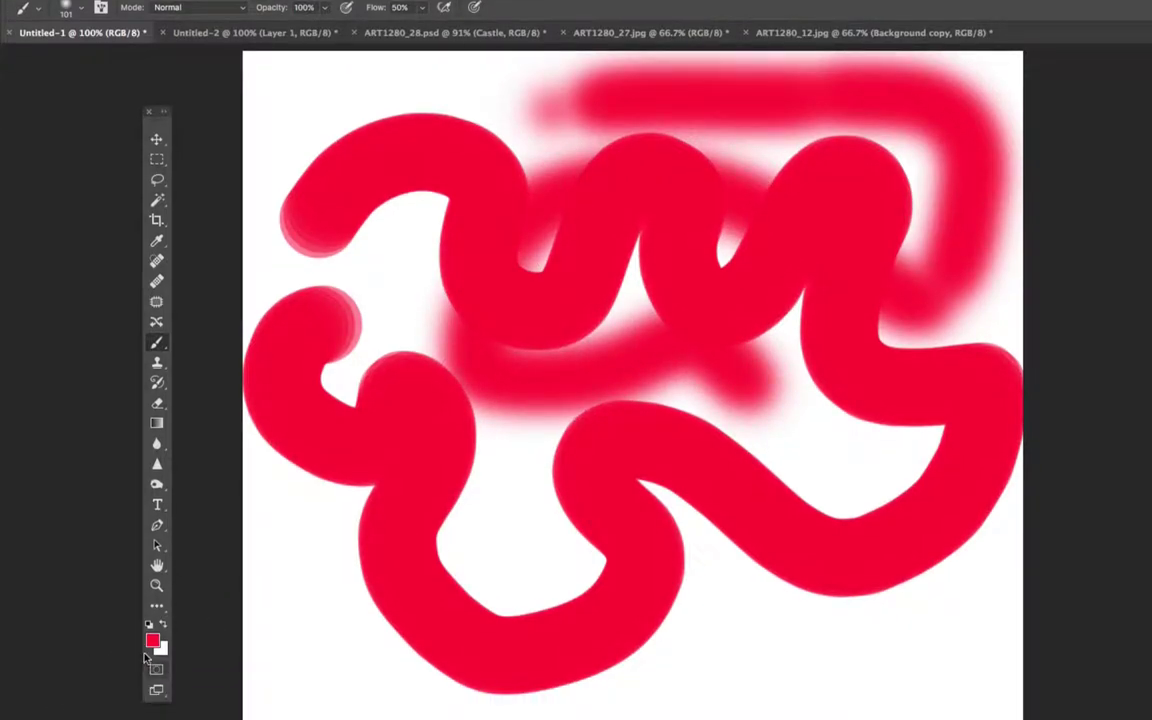
- Set the foreground paint colour to green
left_click(152, 682)
left_click(1057, 609)
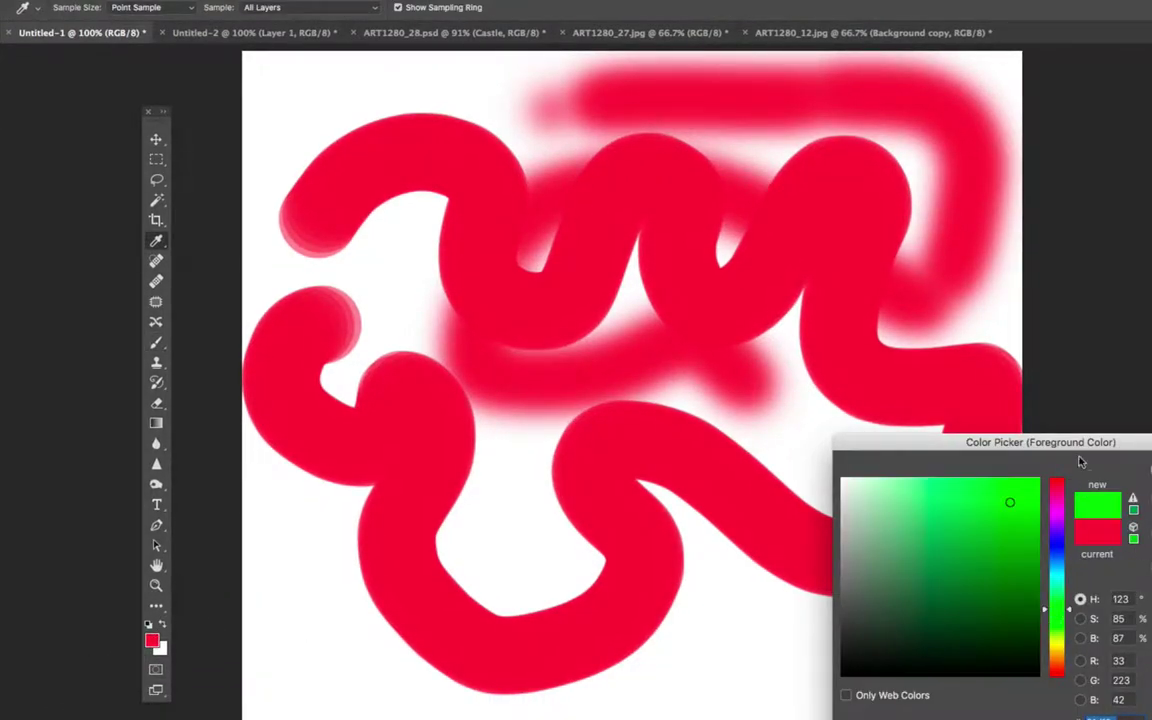
left_click_drag(1000, 442, 844, 439)
left_click(1039, 467)
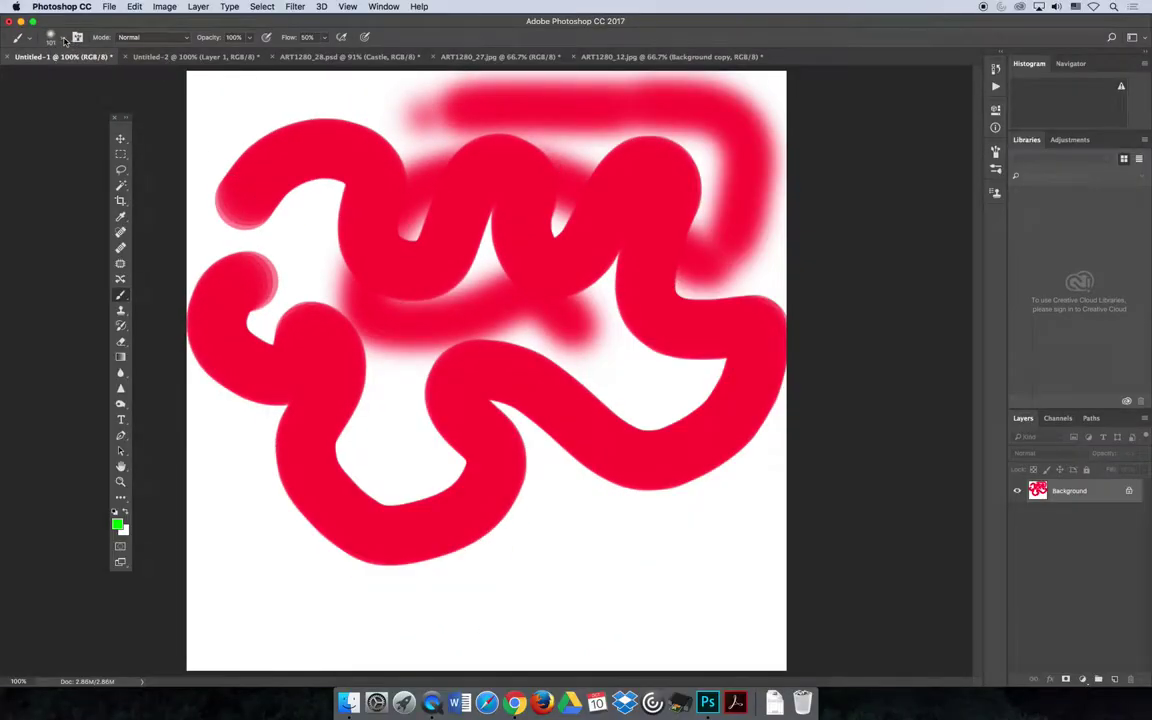
- Set brush hardness to about 50% and paint a green blob below the red strokes
left_click(64, 38)
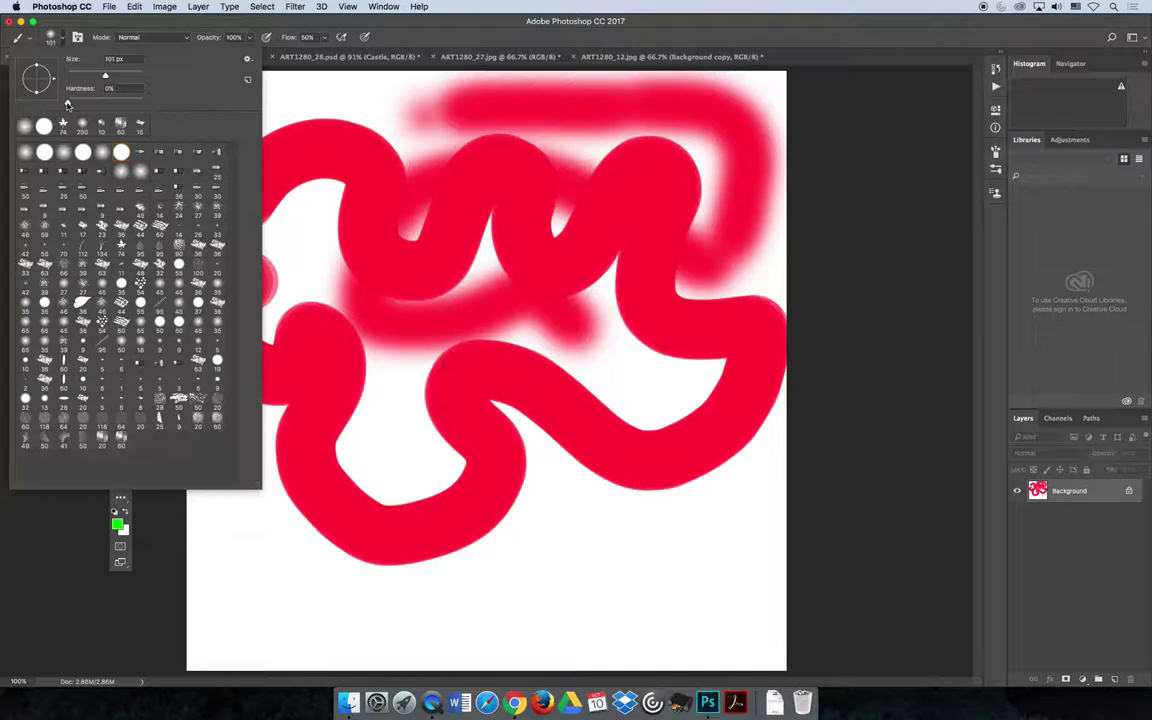
left_click_drag(67, 104, 105, 103)
left_click(548, 465)
mouse_move(563, 517)
left_mouse_down()
mouse_move(604, 562)
mouse_move(611, 610)
mouse_move(679, 606)
mouse_move(677, 572)
mouse_move(583, 520)
mouse_move(663, 528)
mouse_move(662, 585)
left_mouse_up()
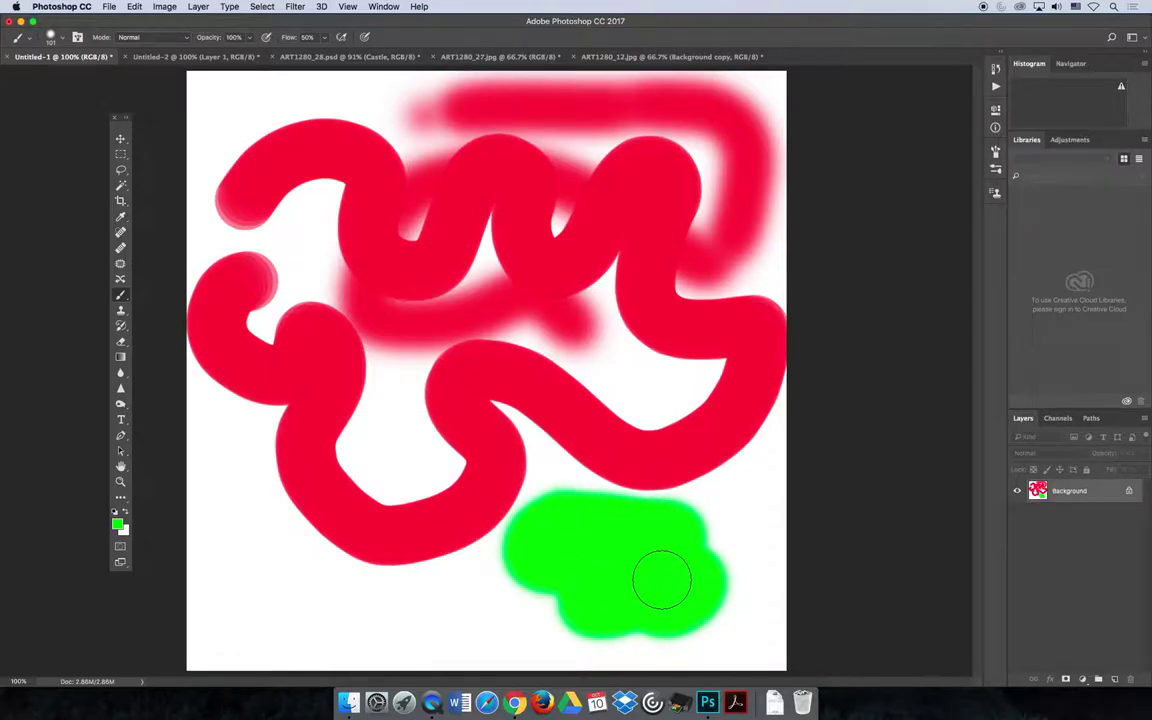
- Reduce the Brush Tip Shape hardness to 44% in the Brush panel
left_click(994, 152)
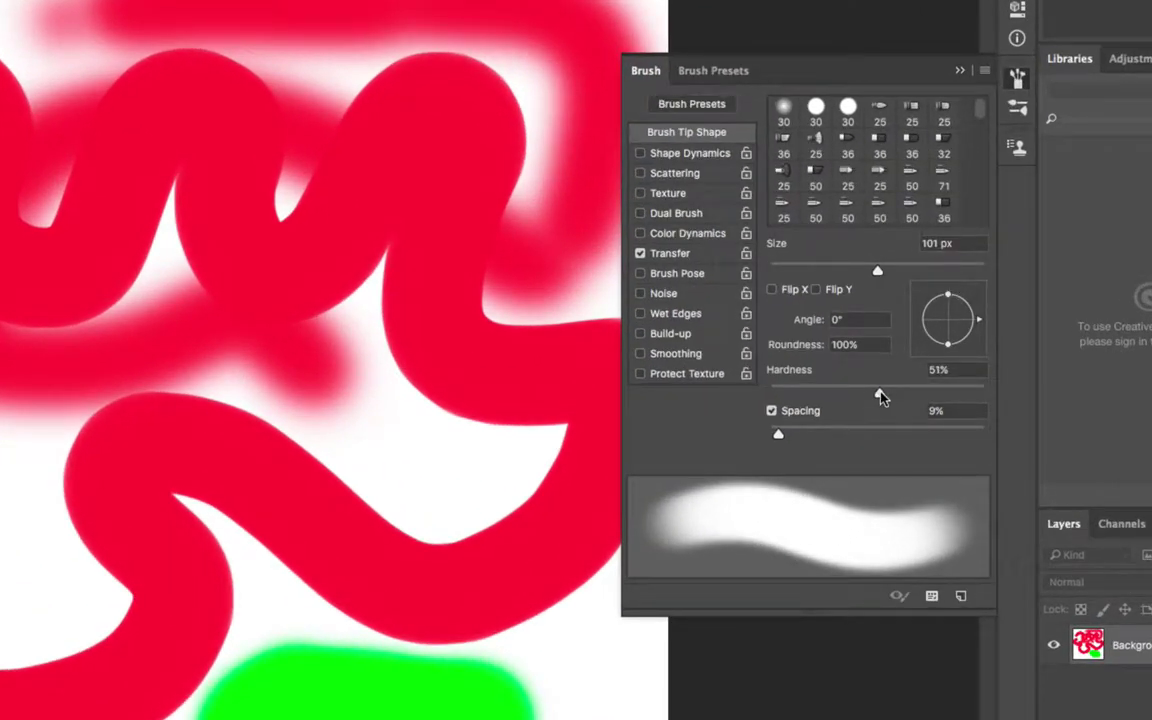
left_click_drag(880, 397, 865, 397)
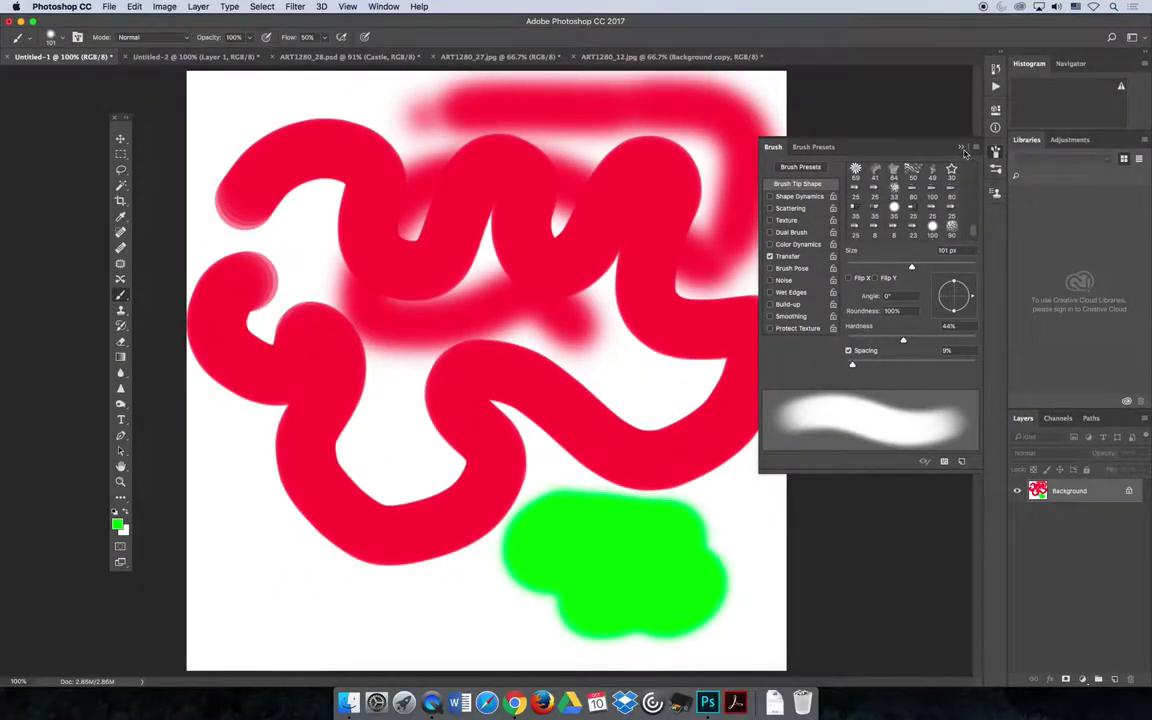
left_click(962, 148)
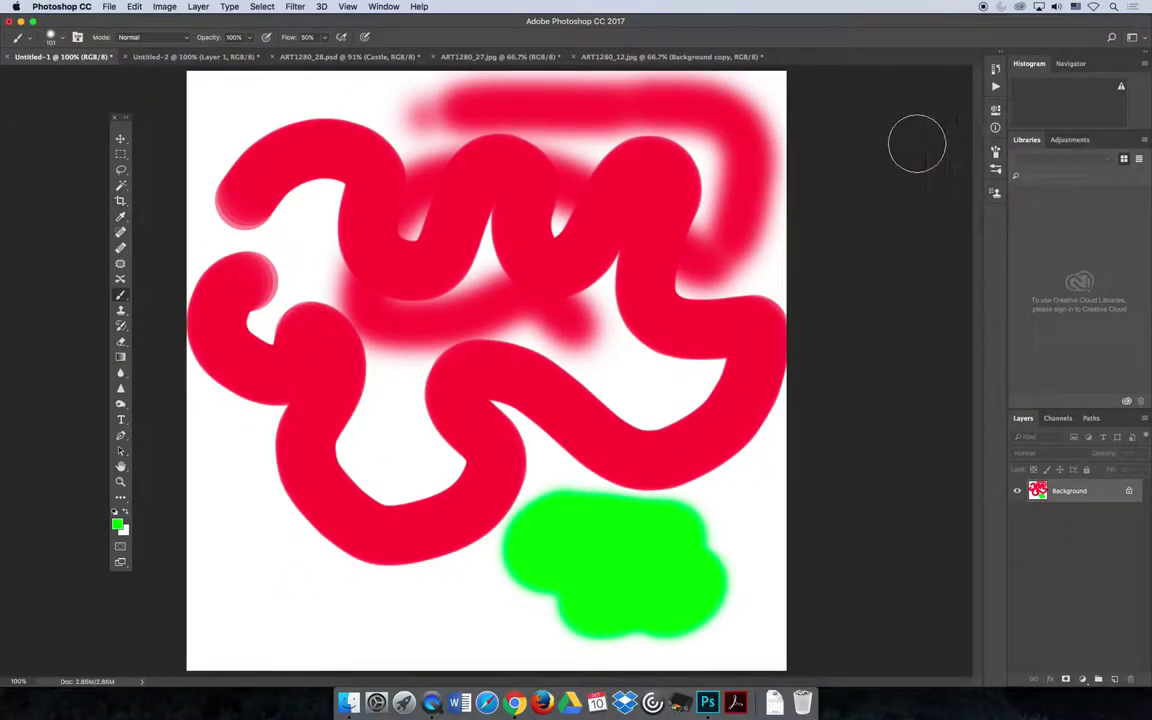
- Select the entire canvas and fill it with White at 100% opacity, wiping all strokes
left_click(119, 141)
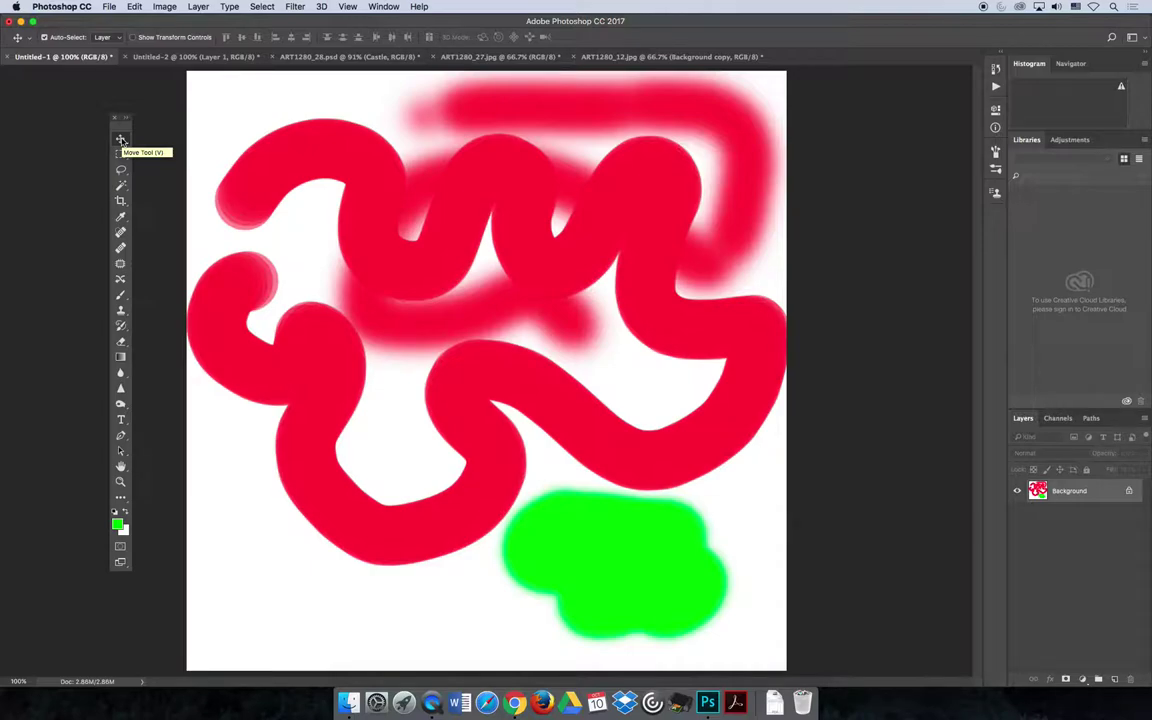
key("super+a")
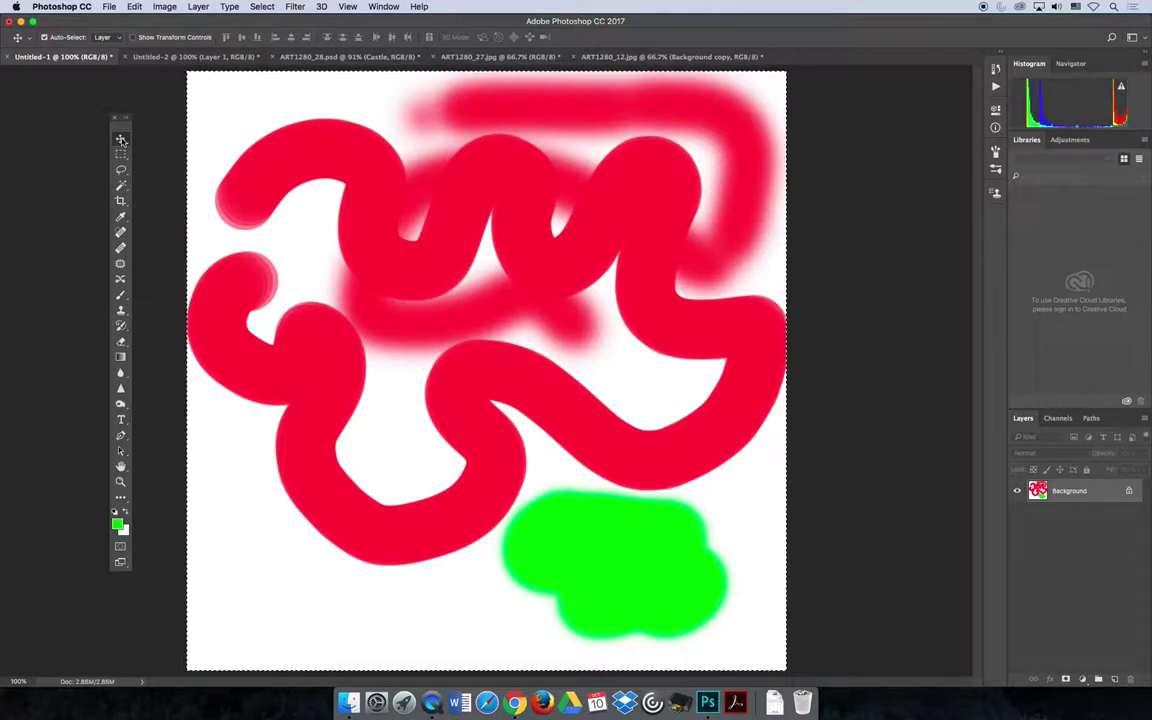
key("shift+BackSpace")
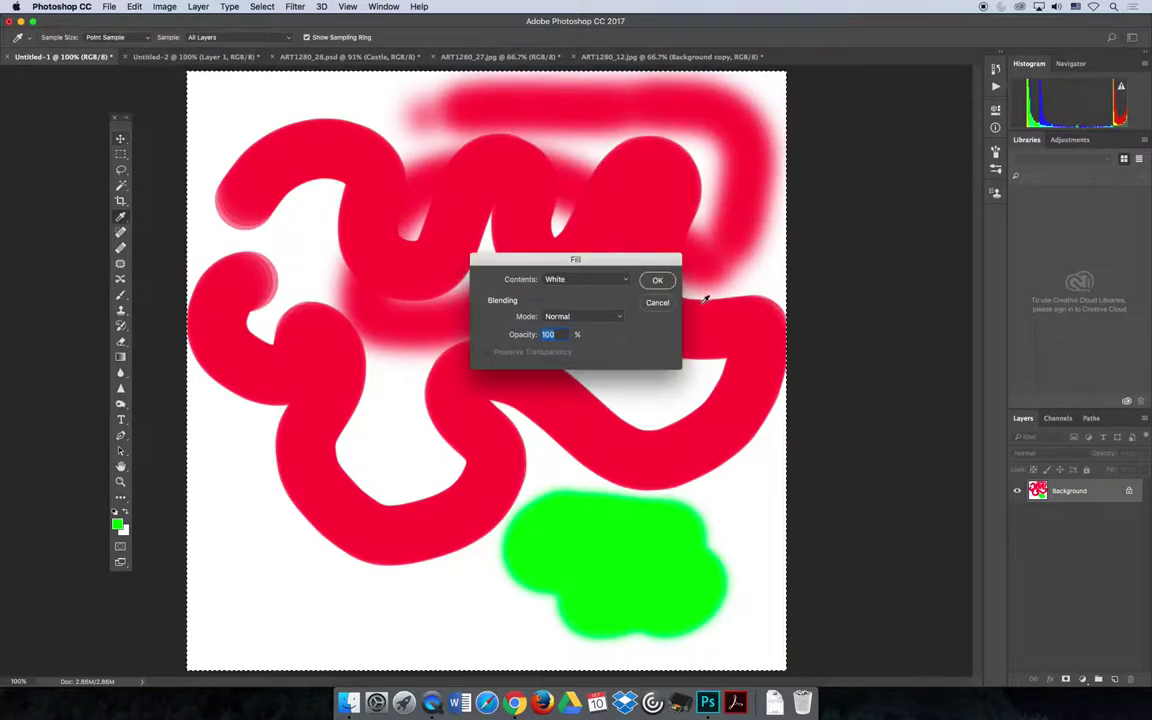
left_click(655, 280)
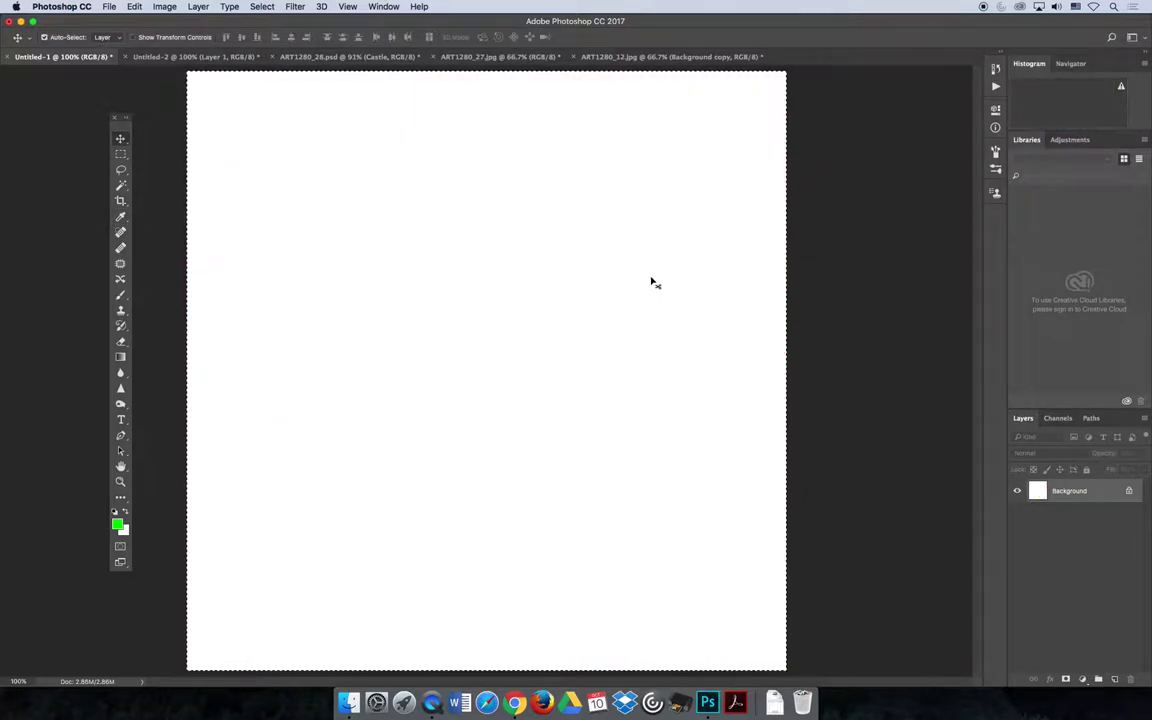
- Switch to the ART1280_27.jpg mountain photo and set the eraser to 100% hardness
left_click(681, 57)
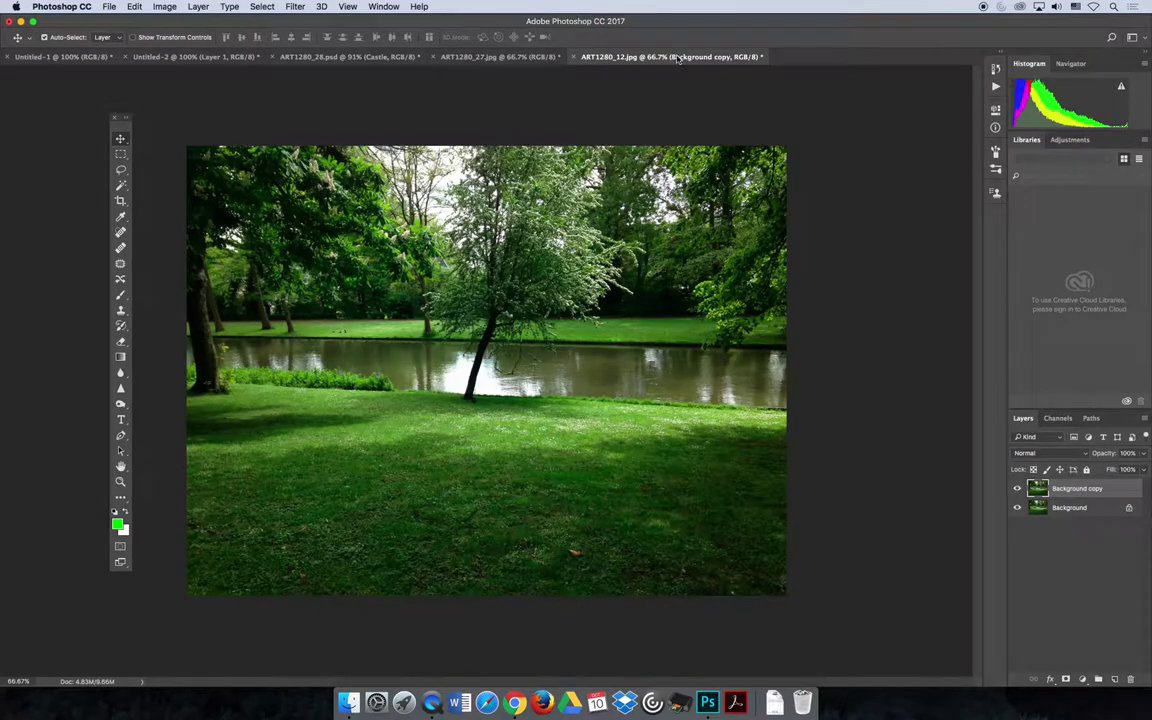
left_click(498, 57)
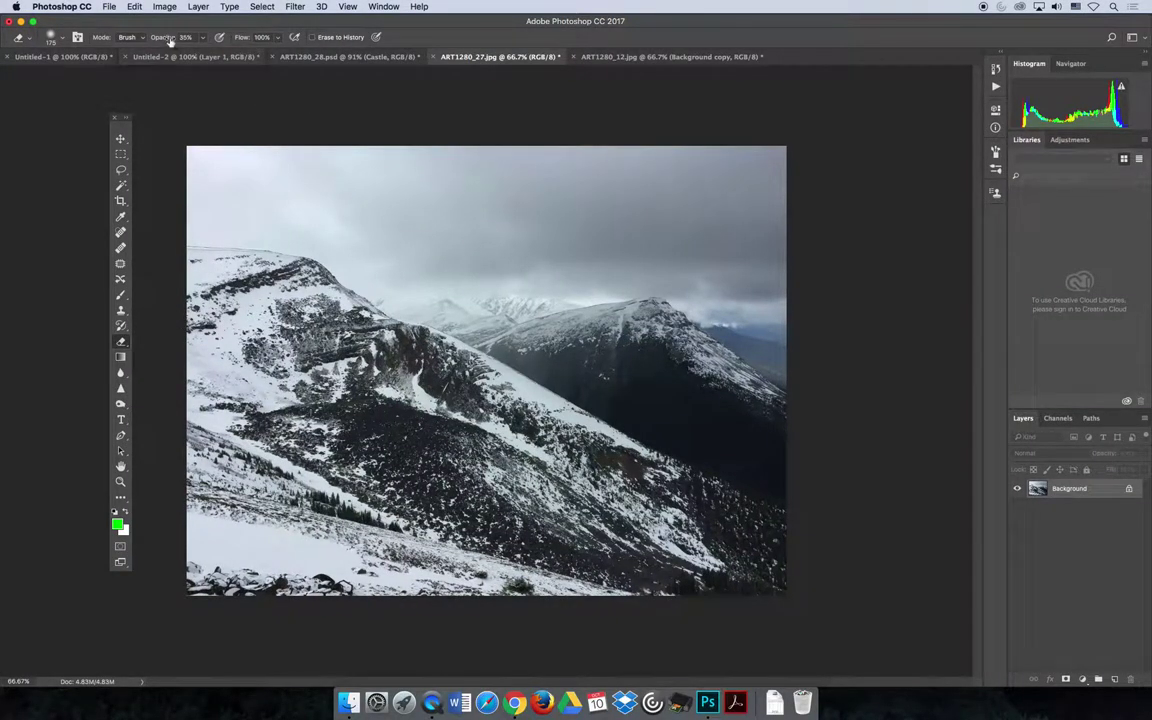
left_click(57, 41)
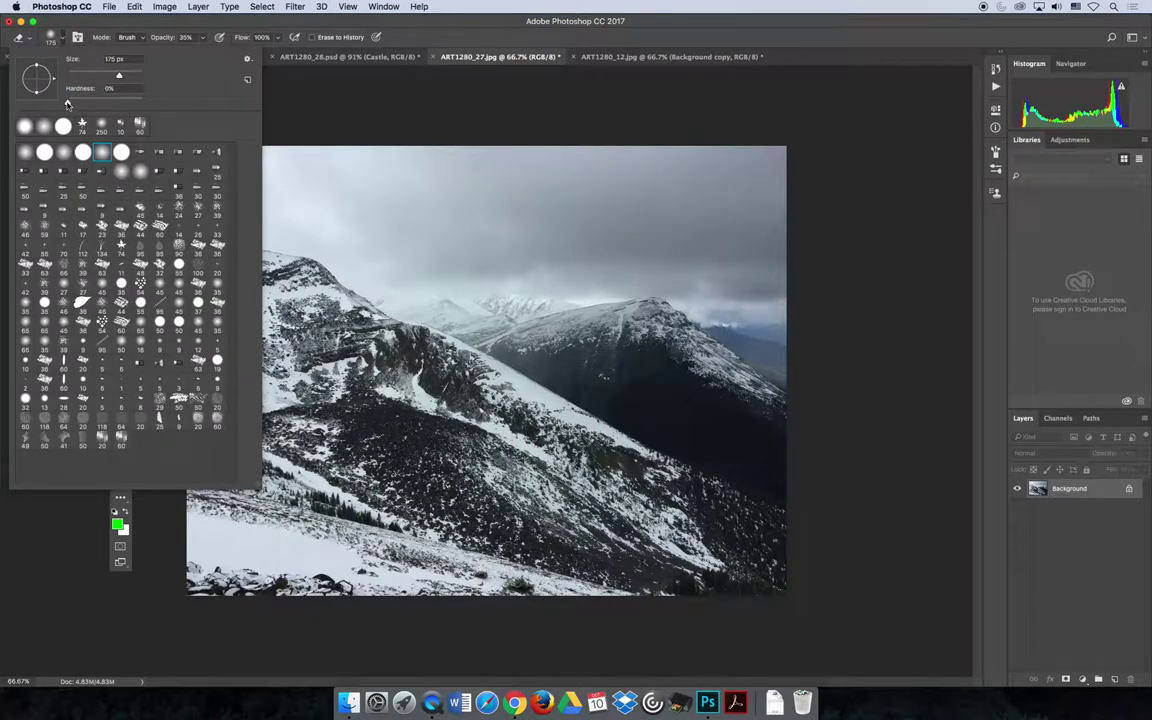
left_click_drag(67, 104, 161, 101)
left_click_drag(442, 188, 797, 321)
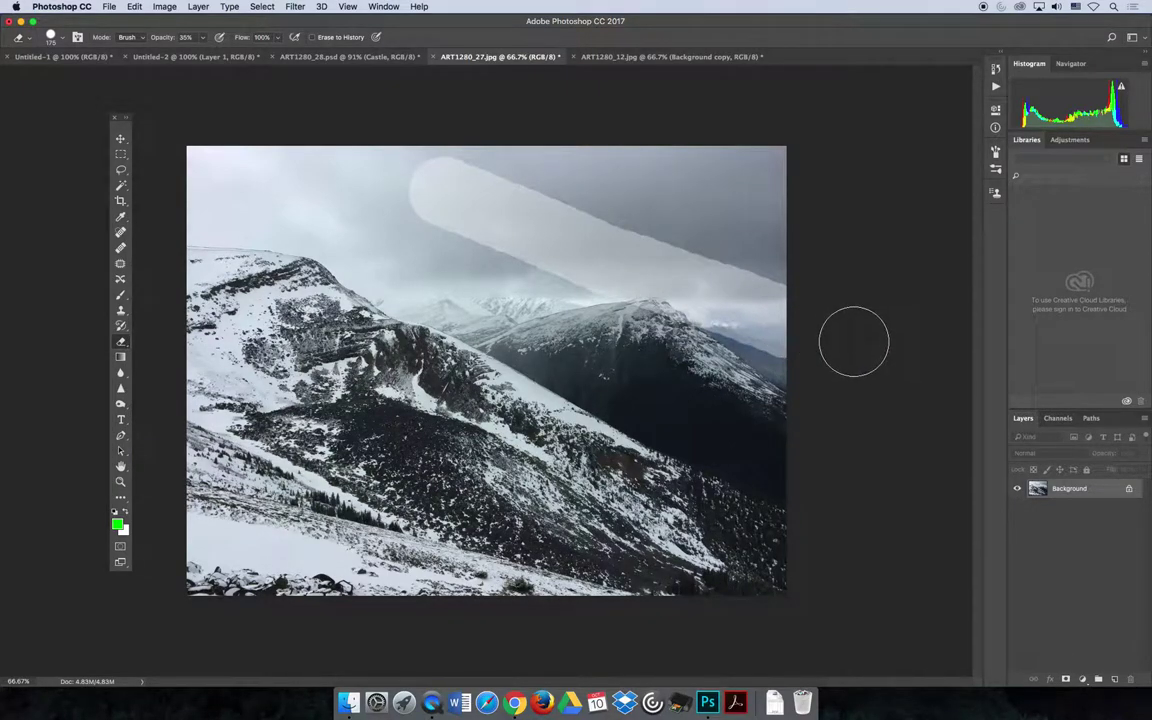
key("super+z")
- At 100% eraser opacity, erase solid white bands across the upper-right sky
left_click(202, 37)
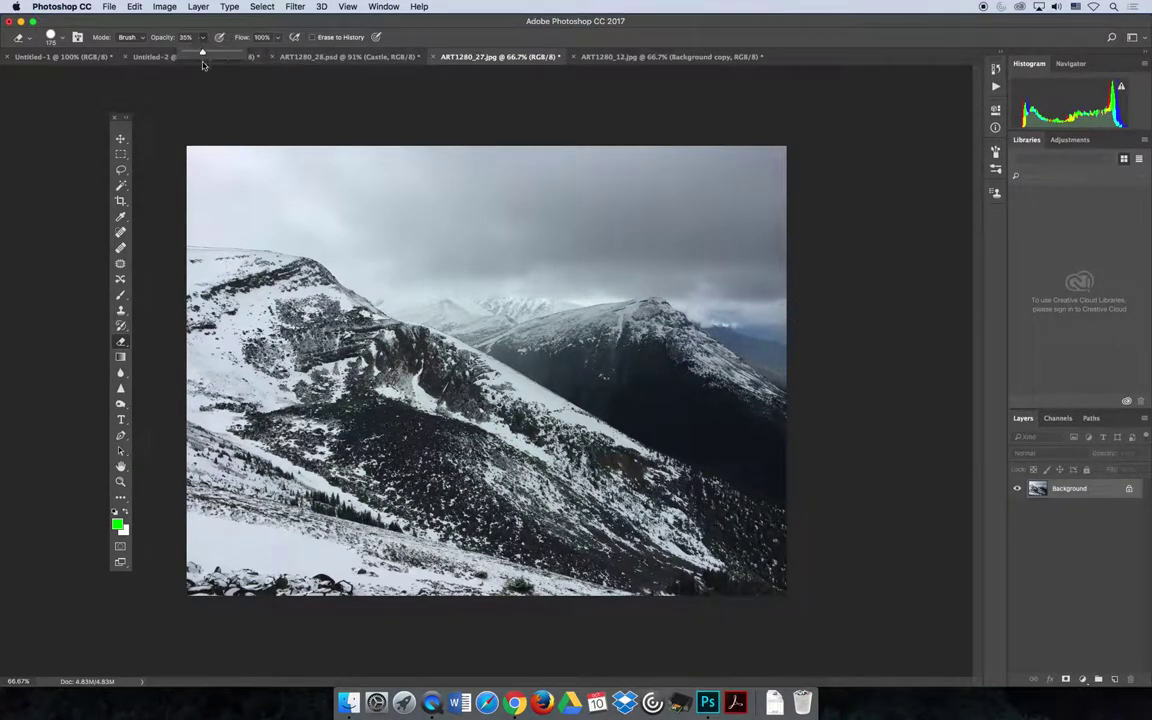
left_click_drag(202, 55, 265, 52)
left_click_drag(488, 214, 853, 377)
left_click_drag(866, 285, 450, 147)
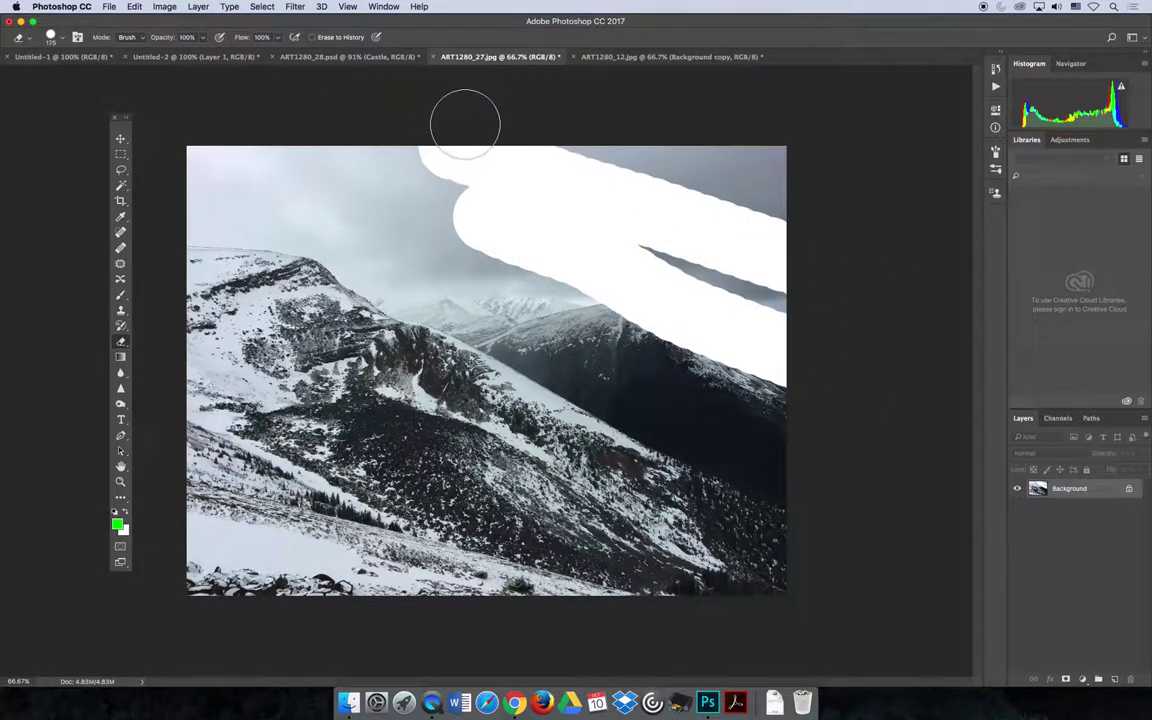
mouse_move(752, 88)
left_mouse_down()
mouse_move(516, 163)
mouse_move(442, 167)
left_mouse_up()
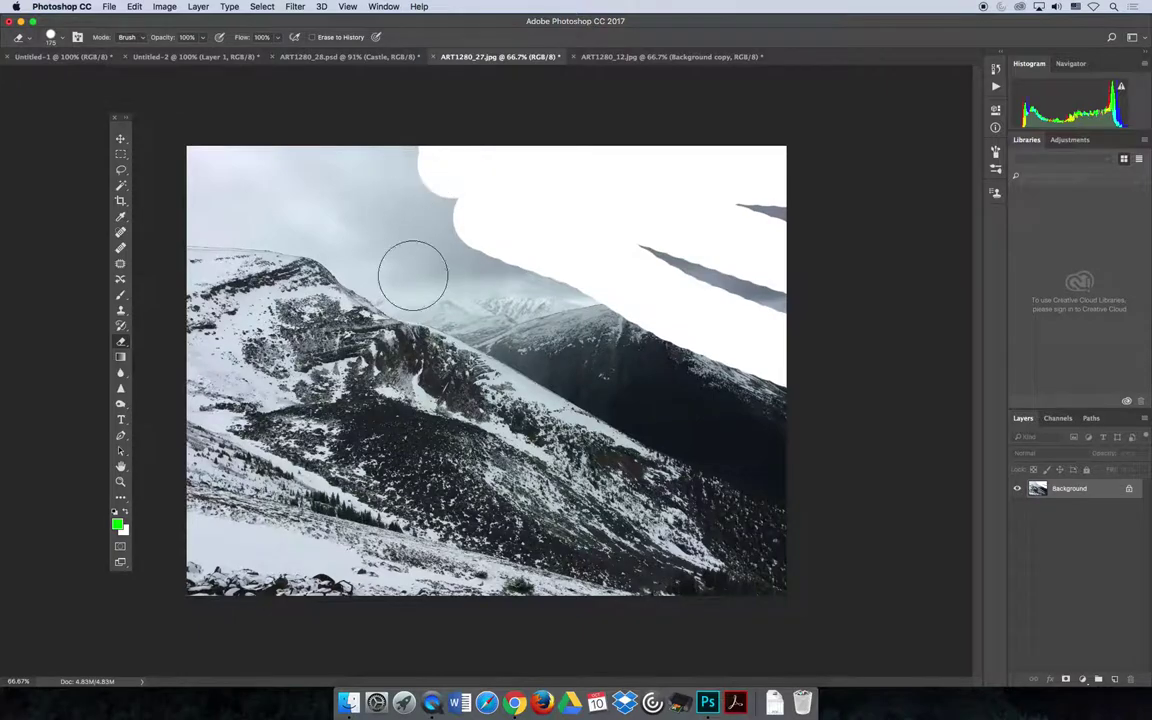
mouse_move(190, 206)
left_mouse_down()
mouse_move(317, 229)
mouse_move(504, 333)
mouse_move(818, 470)
left_mouse_up()
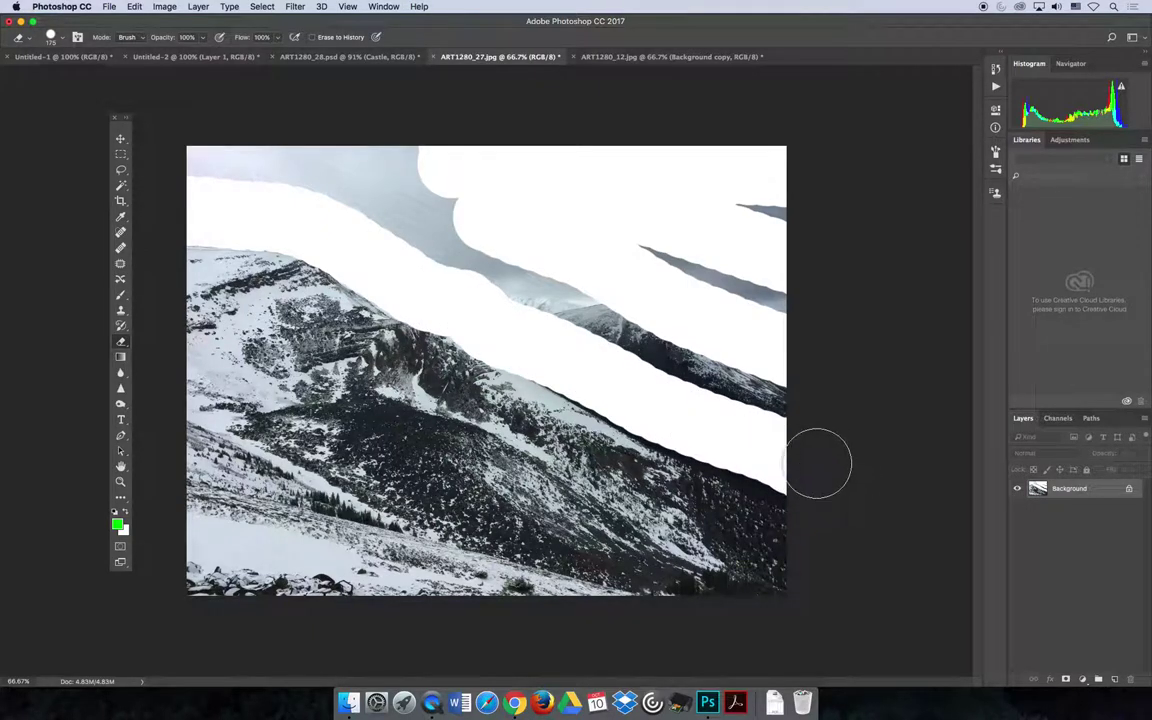
key("super+z")
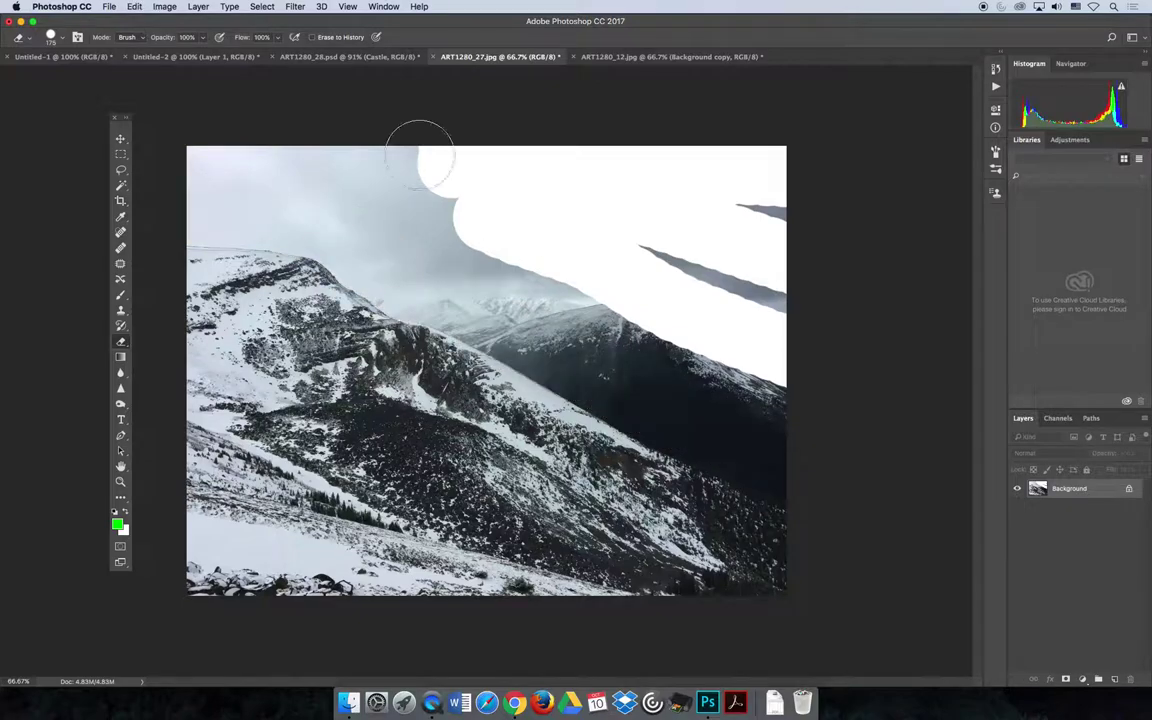
- Step backward through Edit to remove the hard-edged white bands
left_click(133, 7)
left_click(150, 40)
left_click(133, 7)
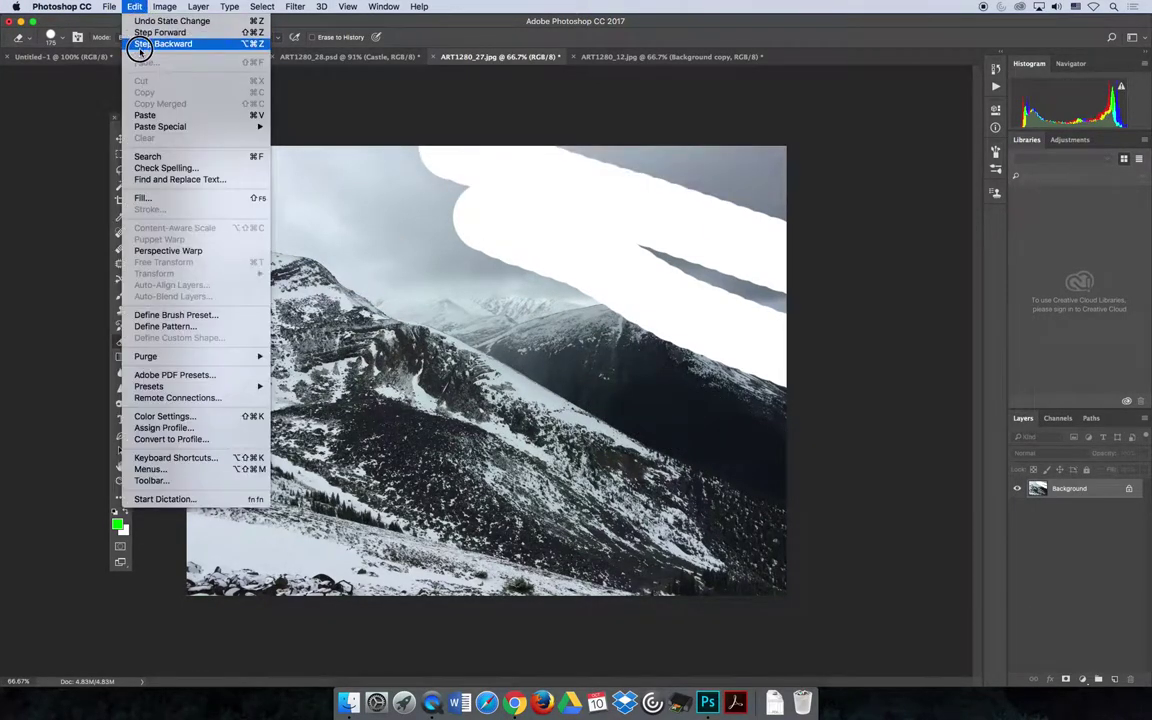
left_click(131, 8)
left_click(137, 40)
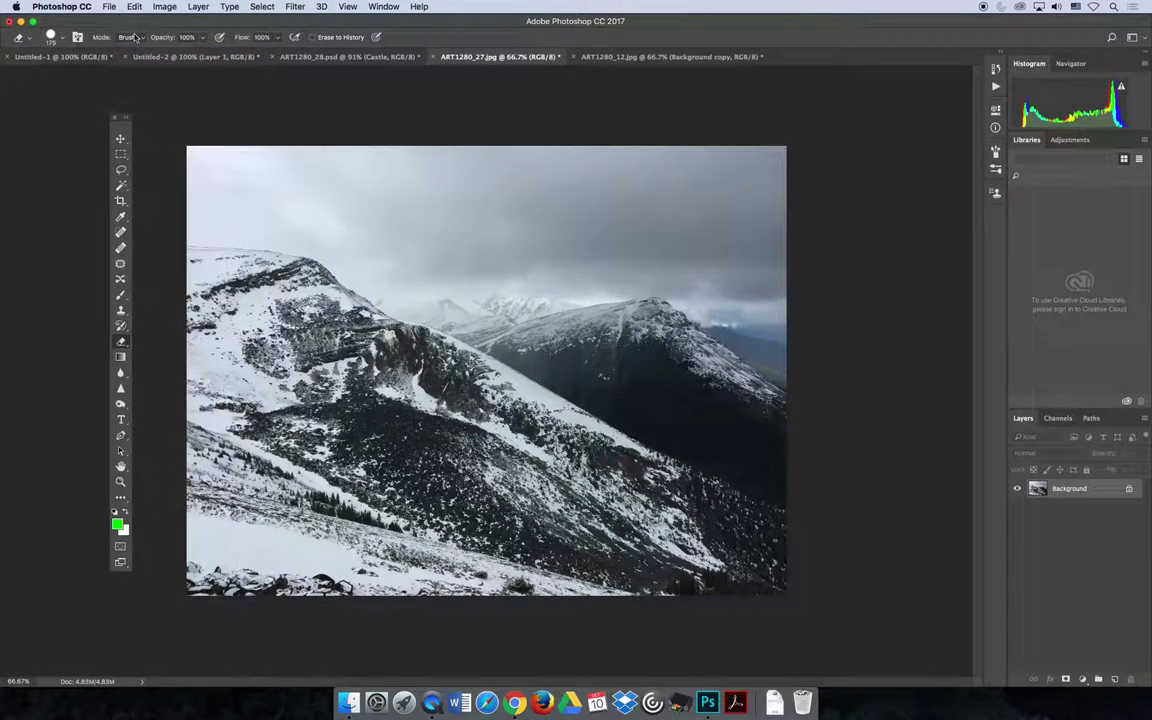
- Set eraser hardness to 0% and softly erase the sky above the peaks to white
left_click(62, 40)
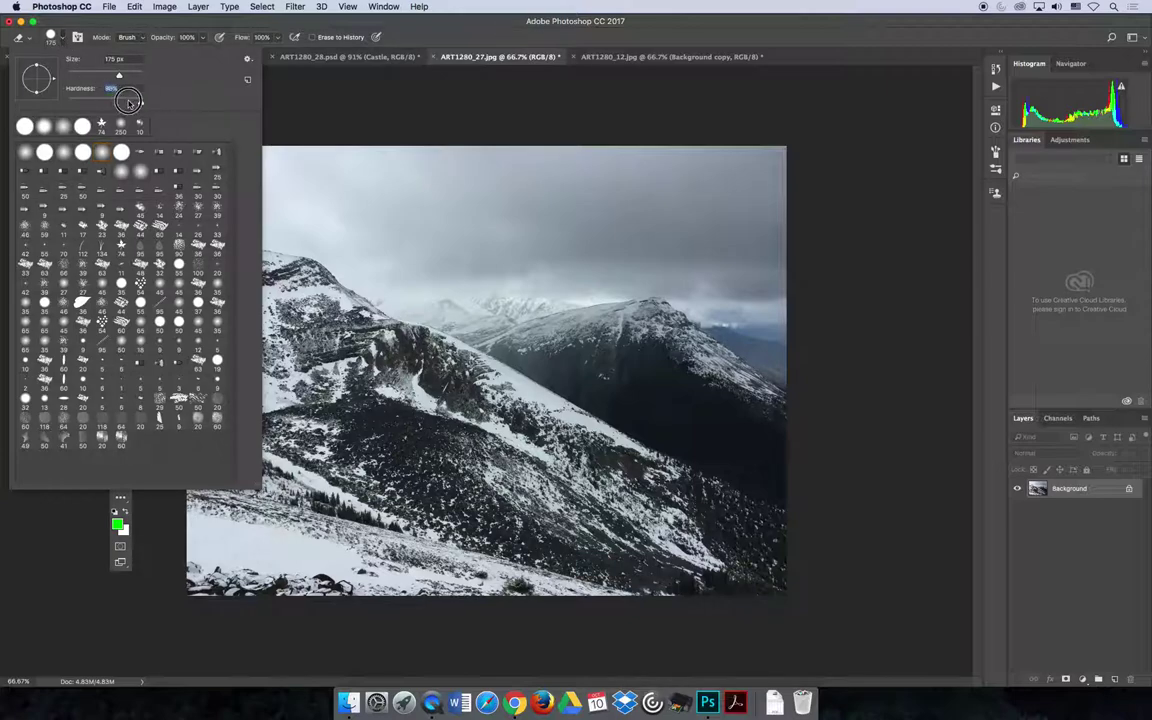
left_click_drag(128, 102, 47, 102)
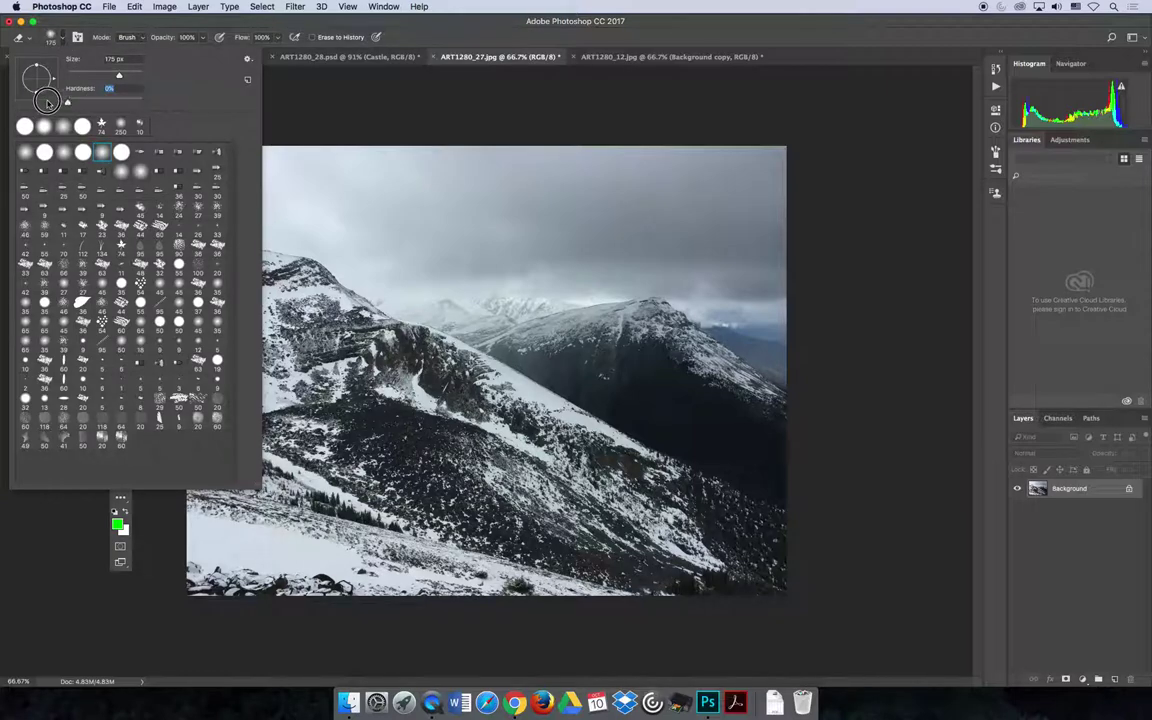
left_click(318, 115)
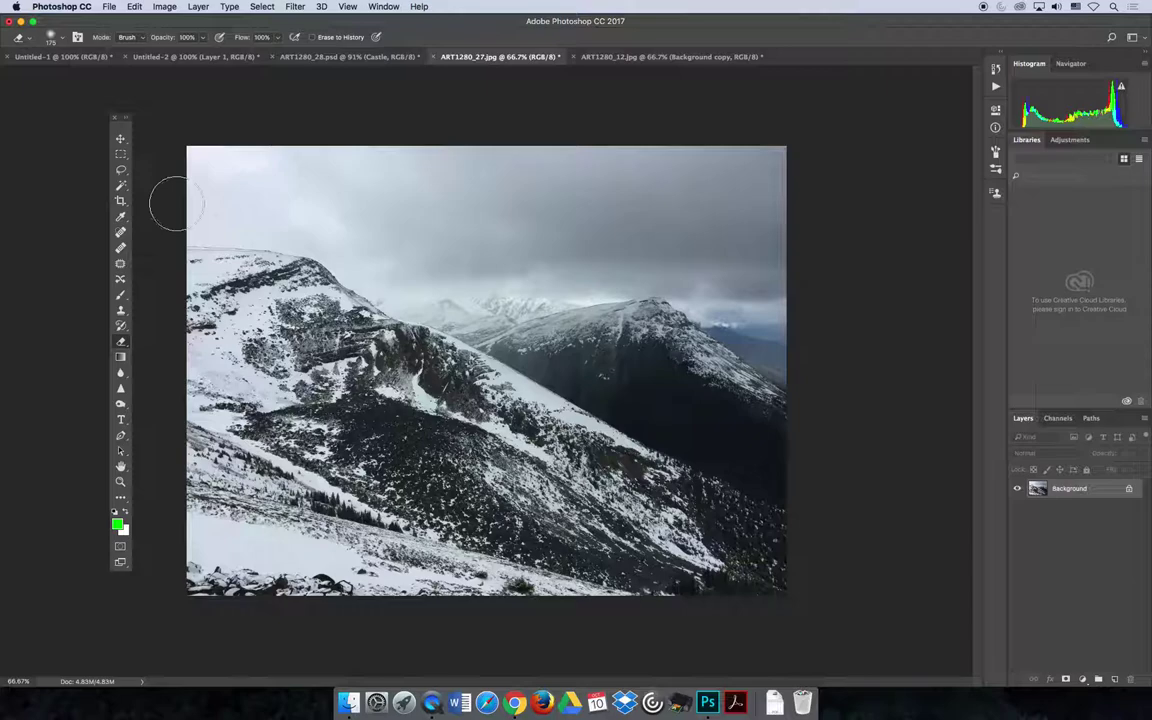
mouse_move(229, 220)
left_mouse_down()
mouse_move(338, 232)
mouse_move(409, 282)
mouse_move(356, 256)
mouse_move(386, 280)
mouse_move(439, 296)
mouse_move(400, 295)
mouse_move(529, 312)
mouse_move(451, 305)
mouse_move(551, 334)
mouse_move(473, 324)
mouse_move(539, 352)
mouse_move(683, 393)
mouse_move(506, 335)
mouse_move(700, 431)
mouse_move(639, 422)
mouse_move(627, 402)
mouse_move(813, 465)
mouse_move(709, 448)
mouse_move(752, 457)
mouse_move(890, 445)
mouse_move(848, 446)
mouse_move(802, 397)
mouse_move(503, 338)
mouse_move(545, 319)
mouse_move(772, 303)
mouse_move(573, 302)
mouse_move(810, 241)
mouse_move(658, 232)
mouse_move(783, 137)
mouse_move(712, 349)
mouse_move(697, 219)
mouse_move(610, 111)
mouse_move(272, 186)
mouse_move(138, 168)
mouse_move(460, 198)
mouse_move(504, 240)
mouse_move(612, 265)
left_mouse_up()
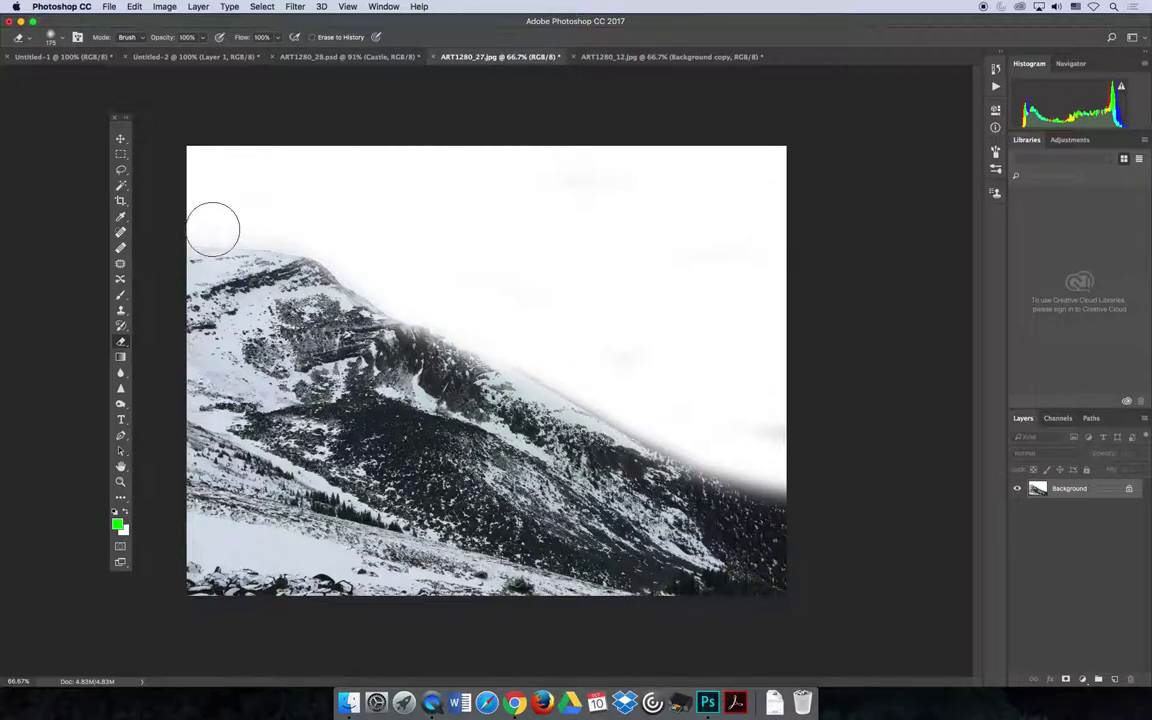
- Raise eraser hardness slightly and erase the leftover grey haze along the ridge line
left_click(64, 38)
left_click_drag(67, 103, 106, 104)
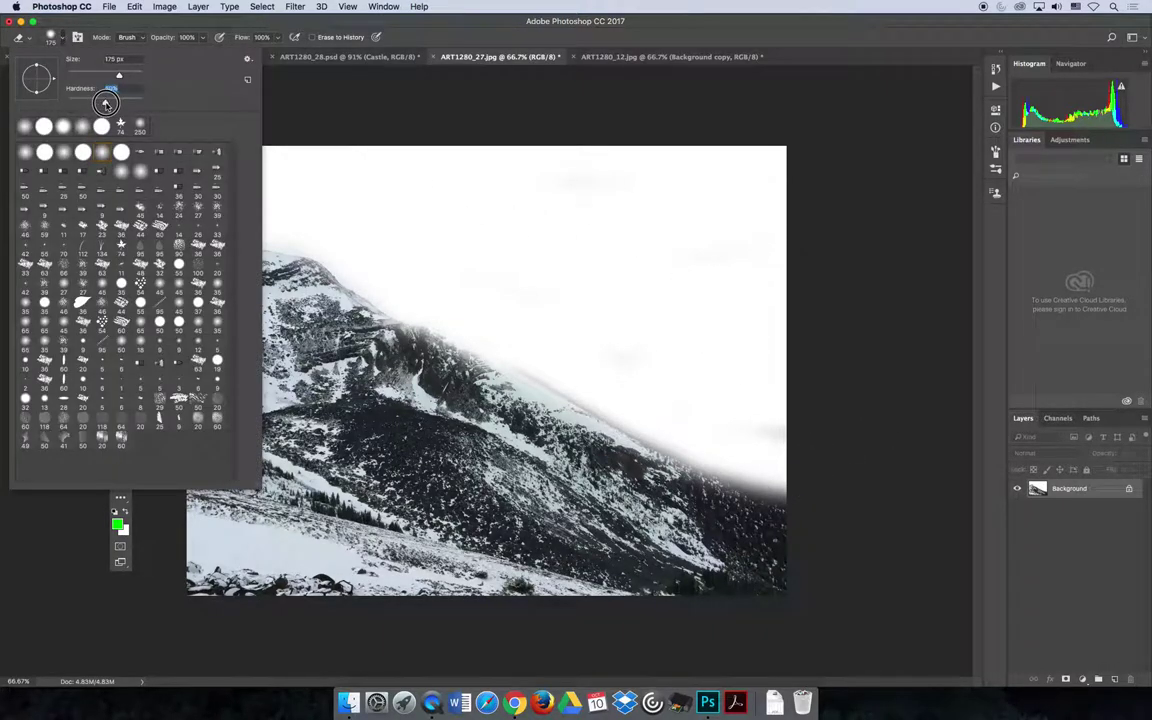
left_click(405, 140)
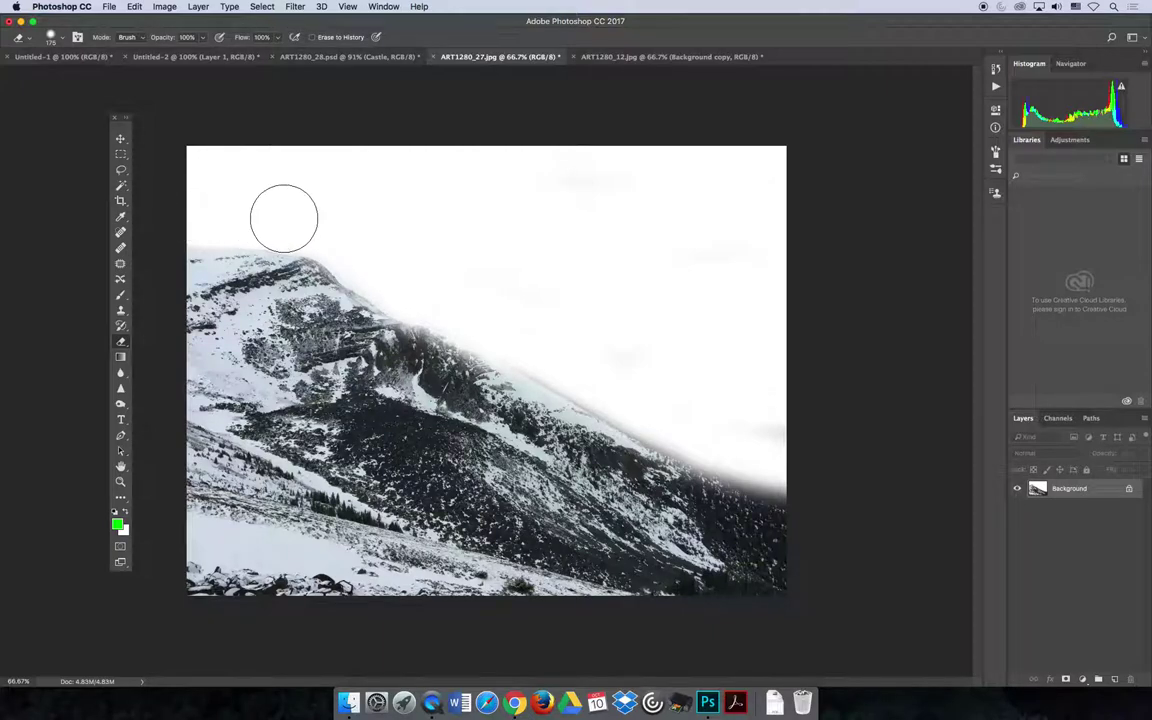
mouse_move(578, 371)
left_mouse_down()
mouse_move(794, 459)
mouse_move(676, 429)
mouse_move(816, 474)
left_mouse_up()
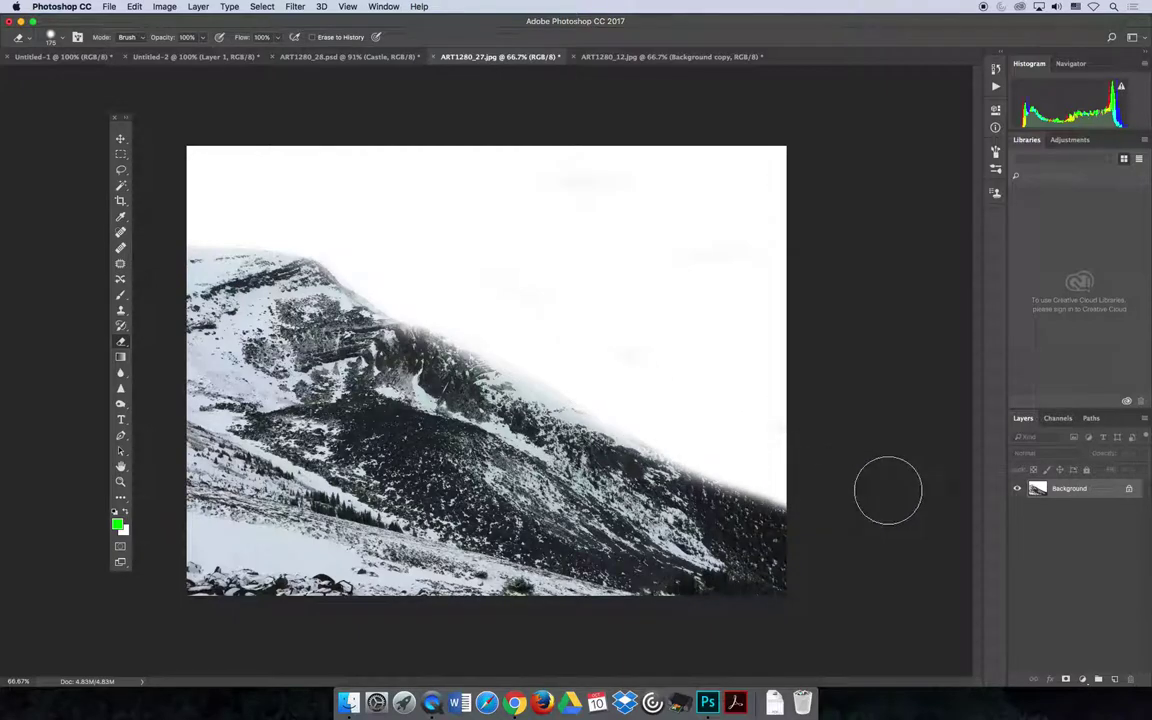